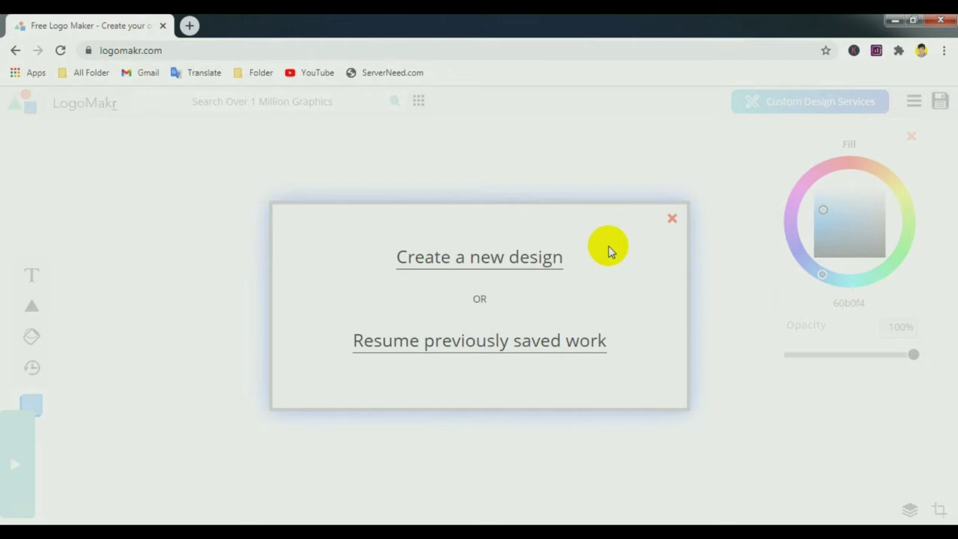
Step: Start a new blank design, close the introduction video and complete the three-part tour
{"action": "left_click", "coordinate": [514, 265]}
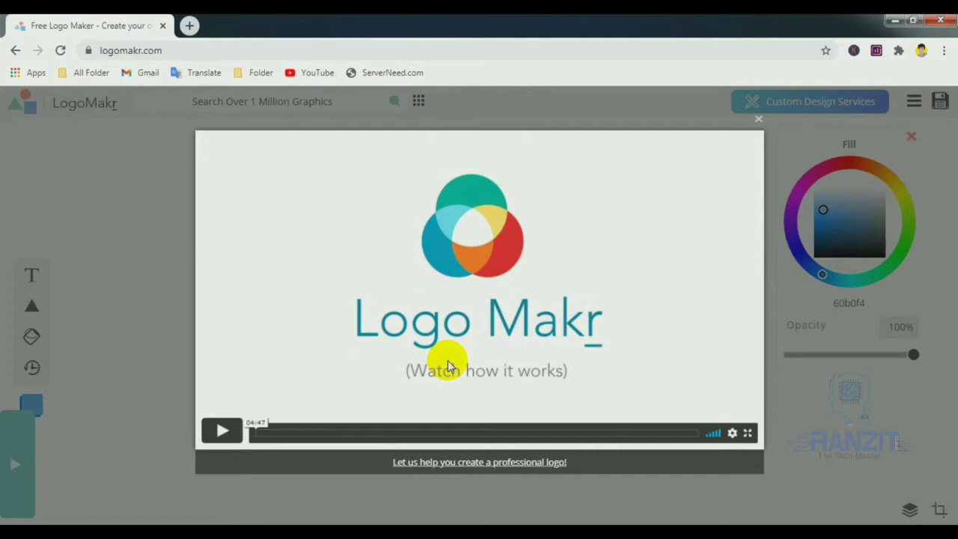
{"action": "left_click", "coordinate": [759, 120]}
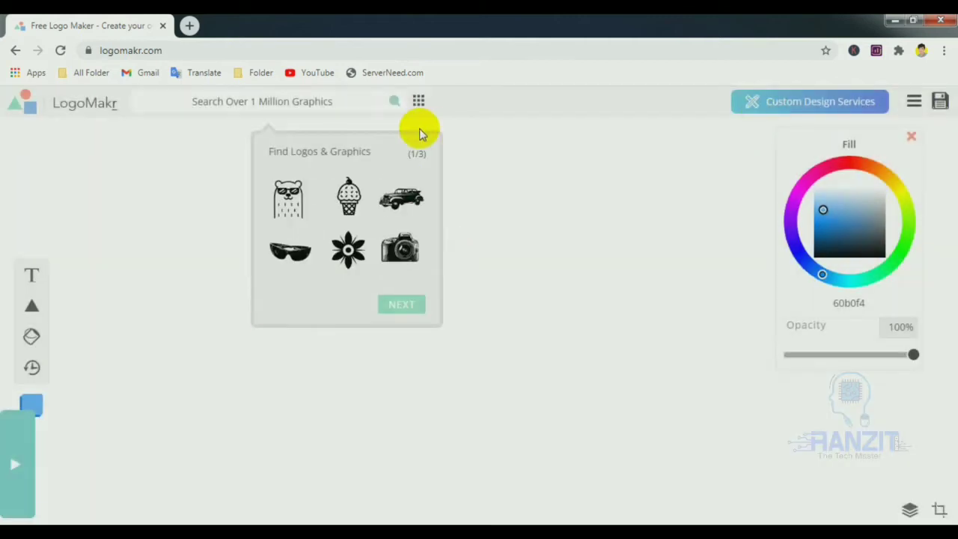
{"action": "left_click", "coordinate": [403, 307]}
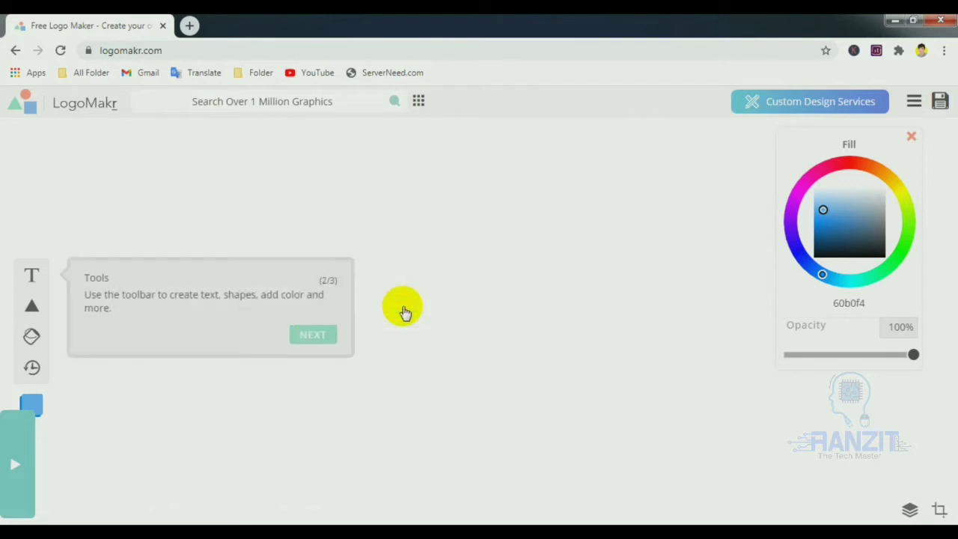
{"action": "left_click", "coordinate": [307, 335]}
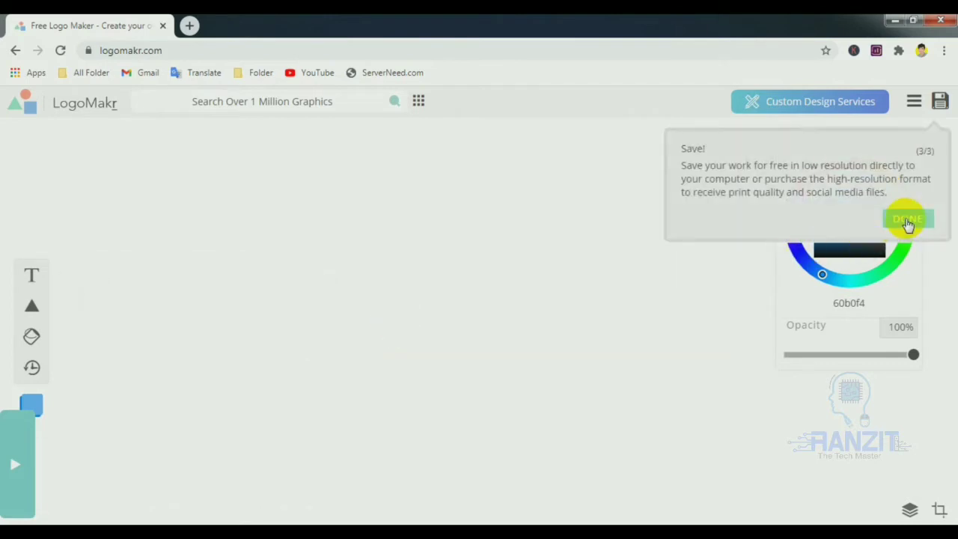
{"action": "left_click", "coordinate": [907, 223]}
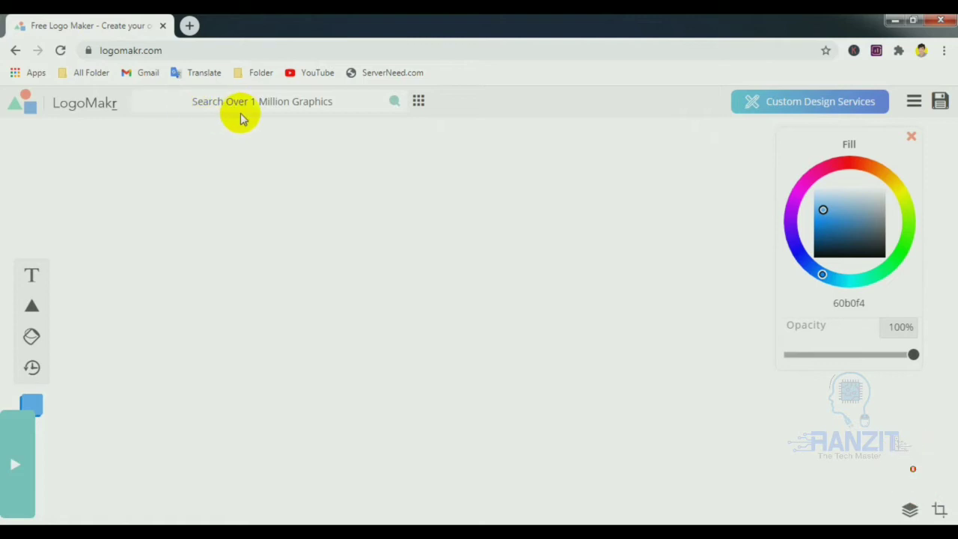
Step: Search the graphics library for "idea" and add the head silhouette with the gear and bulb to the canvas
{"action": "left_click", "coordinate": [333, 101]}
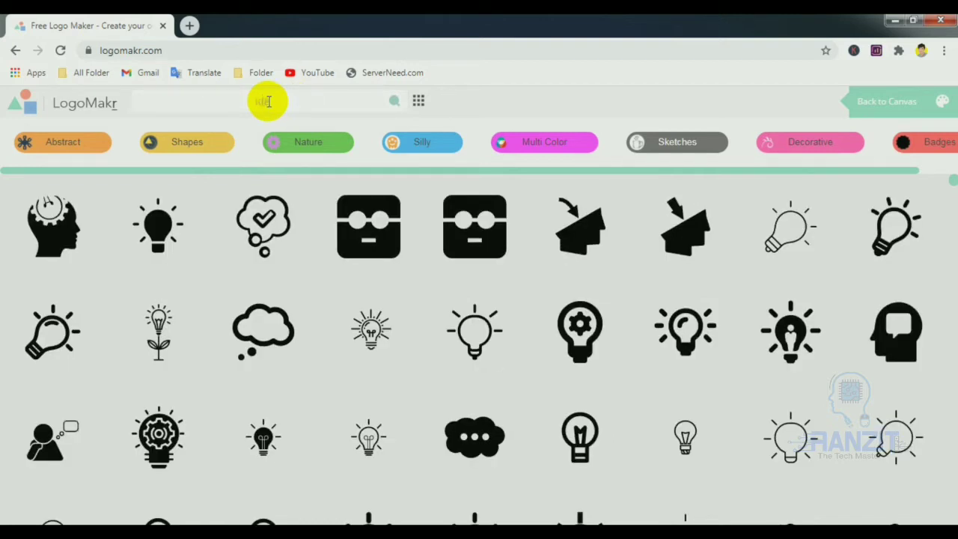
{"action": "key", "text": "Return"}
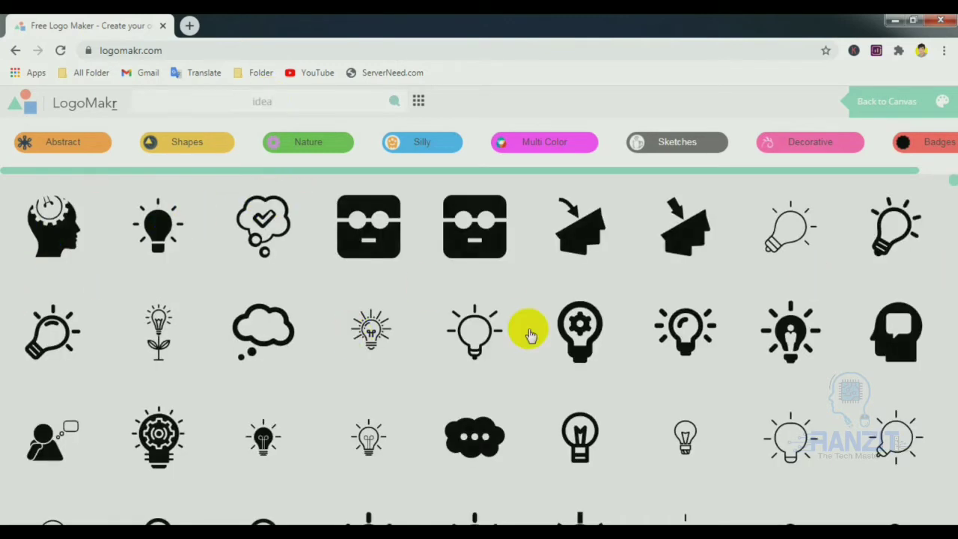
{"action": "scroll", "coordinate": [528, 329], "scroll_direction": "down", "scroll_amount": 3}
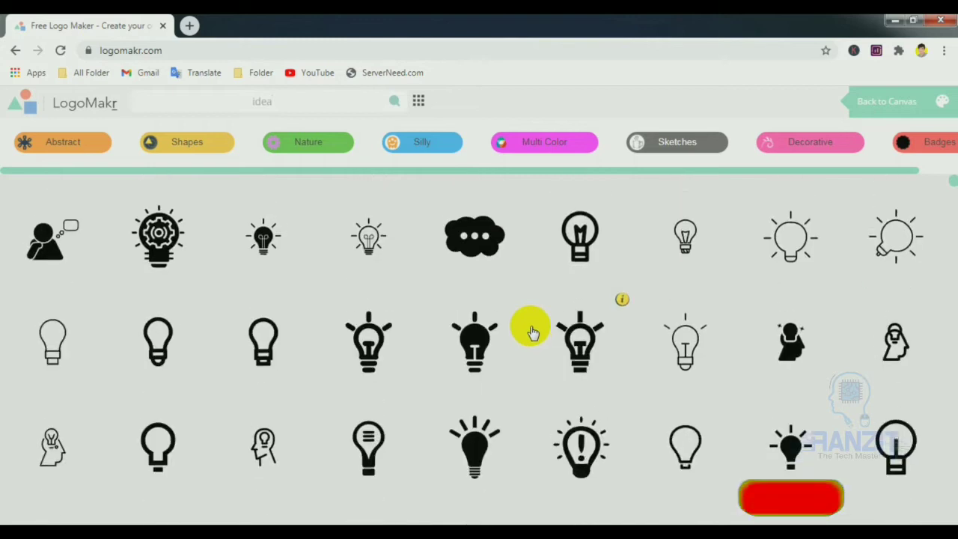
{"action": "scroll", "coordinate": [530, 332], "scroll_direction": "up", "scroll_amount": 3}
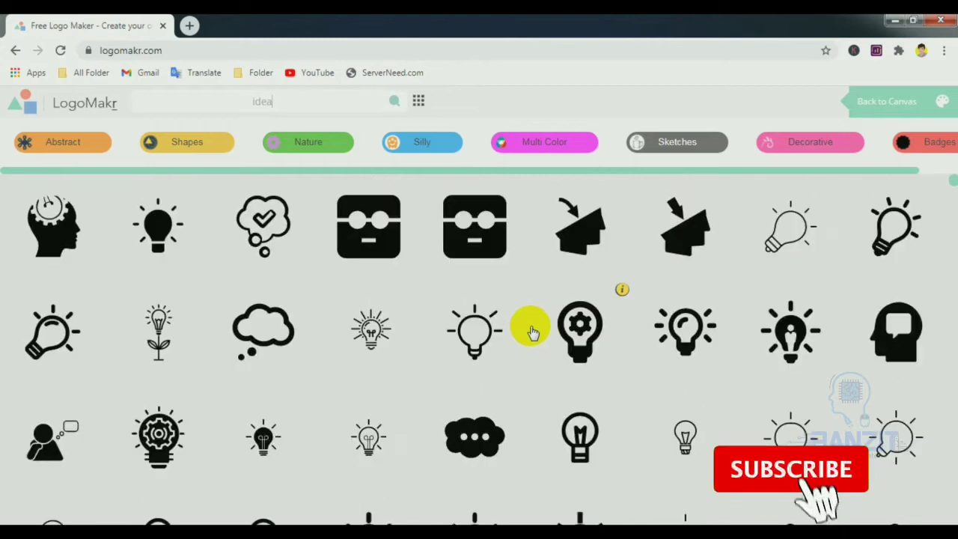
{"action": "left_click", "coordinate": [53, 236]}
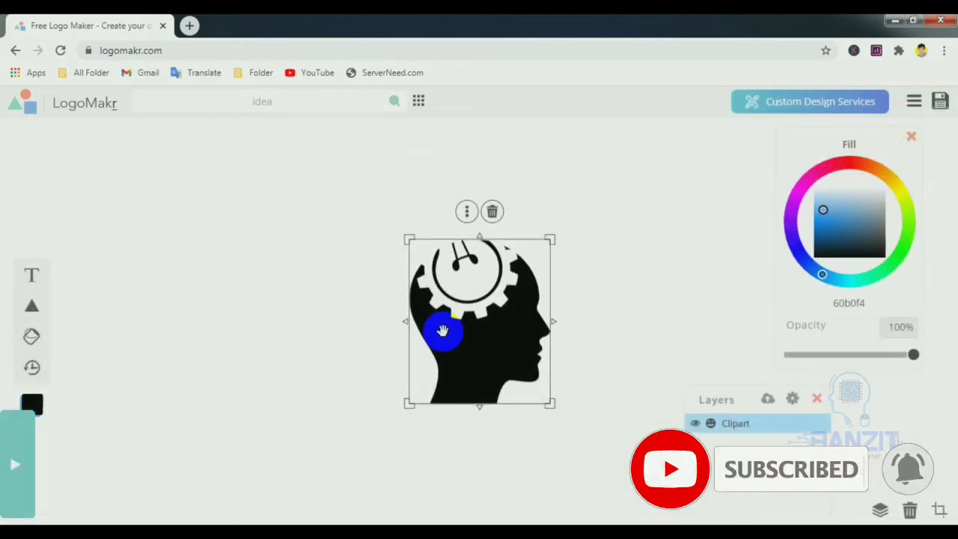
Step: Resize the head clipart to about 192 by 224 px and place it in the upper middle of the canvas
{"action": "left_click_drag", "start_coordinate": [496, 357], "coordinate": [463, 312]}
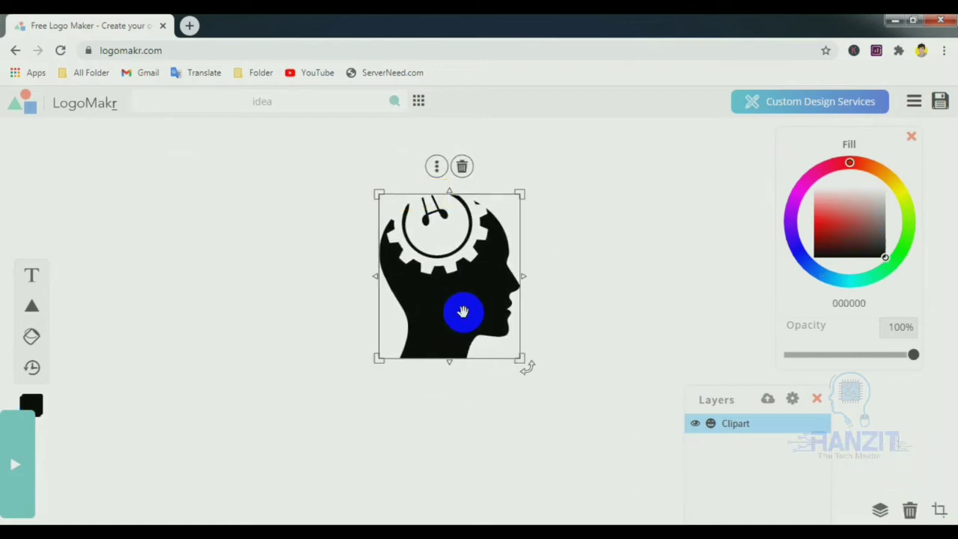
{"action": "left_click_drag", "start_coordinate": [380, 362], "coordinate": [414, 340]}
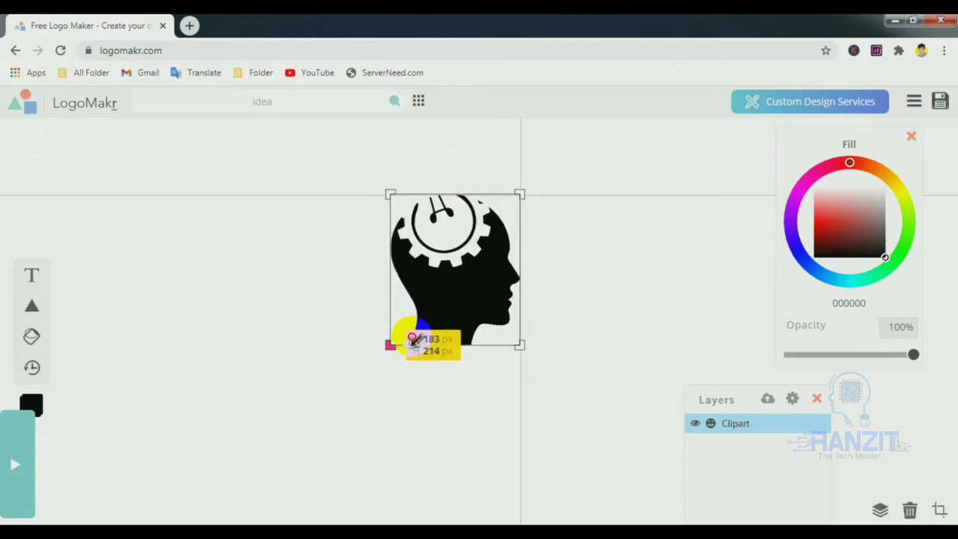
{"action": "left_click_drag", "start_coordinate": [397, 197], "coordinate": [379, 207]}
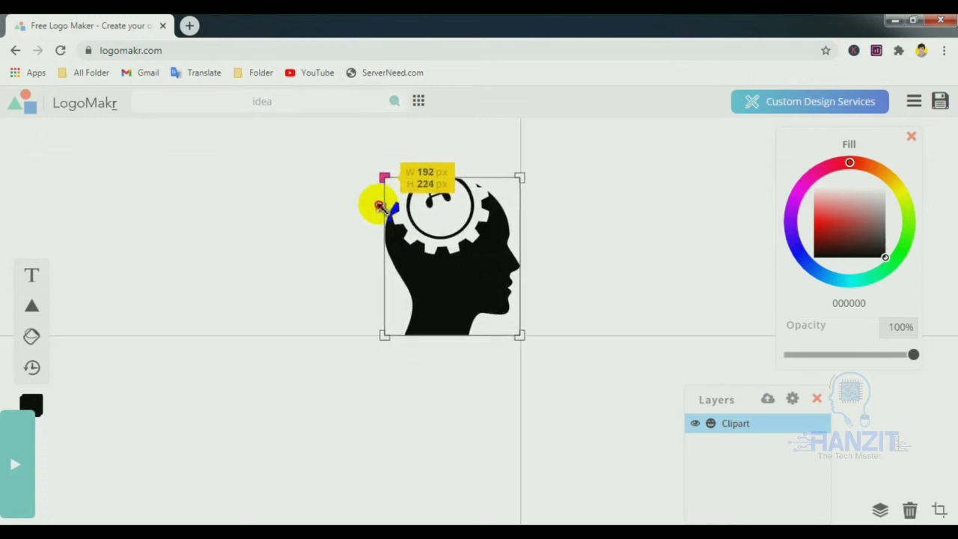
{"action": "mouse_move", "coordinate": [476, 235]}
{"action": "left_mouse_down"}
{"action": "mouse_move", "coordinate": [451, 243]}
{"action": "mouse_move", "coordinate": [594, 254]}
{"action": "mouse_move", "coordinate": [482, 262]}
{"action": "mouse_move", "coordinate": [470, 253]}
{"action": "left_mouse_up"}
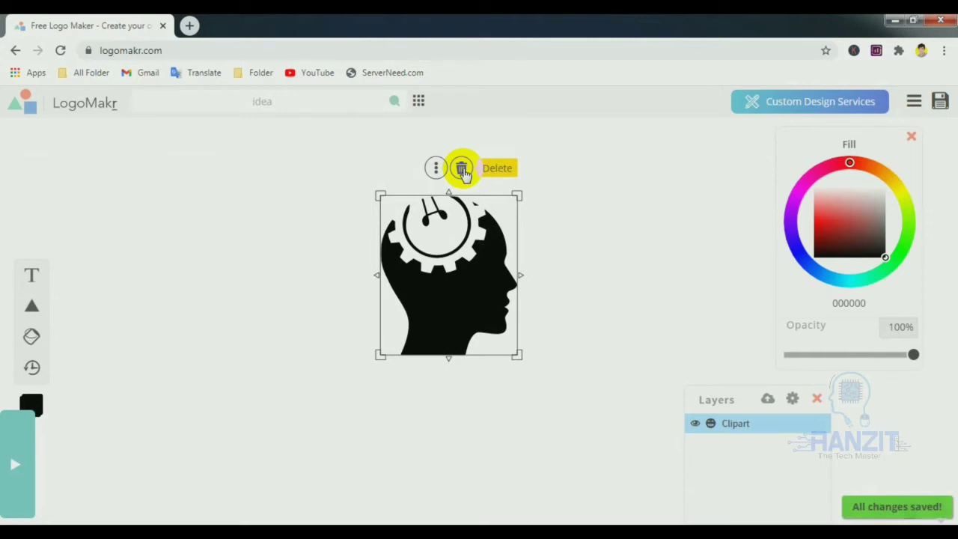
{"action": "left_click", "coordinate": [574, 255]}
{"action": "left_click_drag", "start_coordinate": [429, 327], "coordinate": [443, 314]}
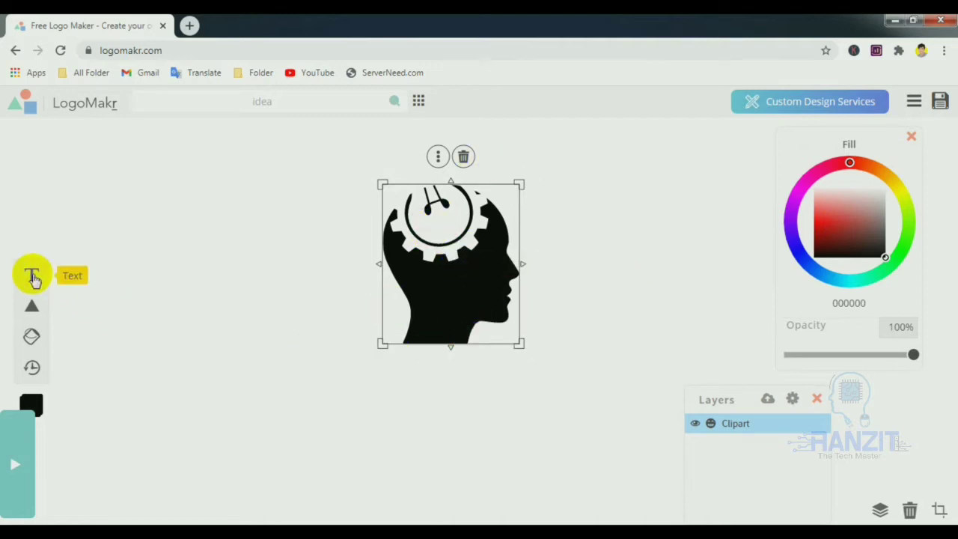
Step: Add a text object reading "Ranzit info" to the canvas
{"action": "left_click", "coordinate": [31, 276]}
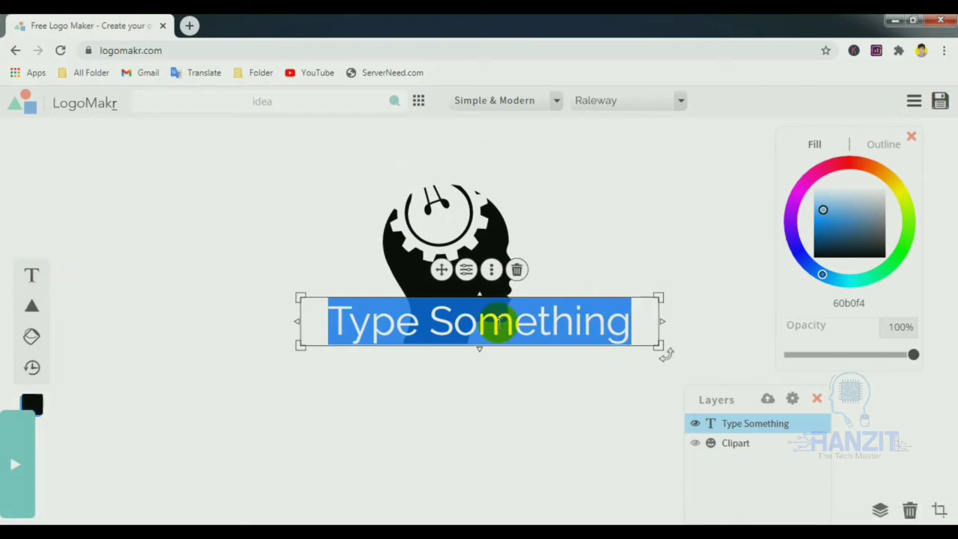
{"action": "key", "text": "BackSpace"}
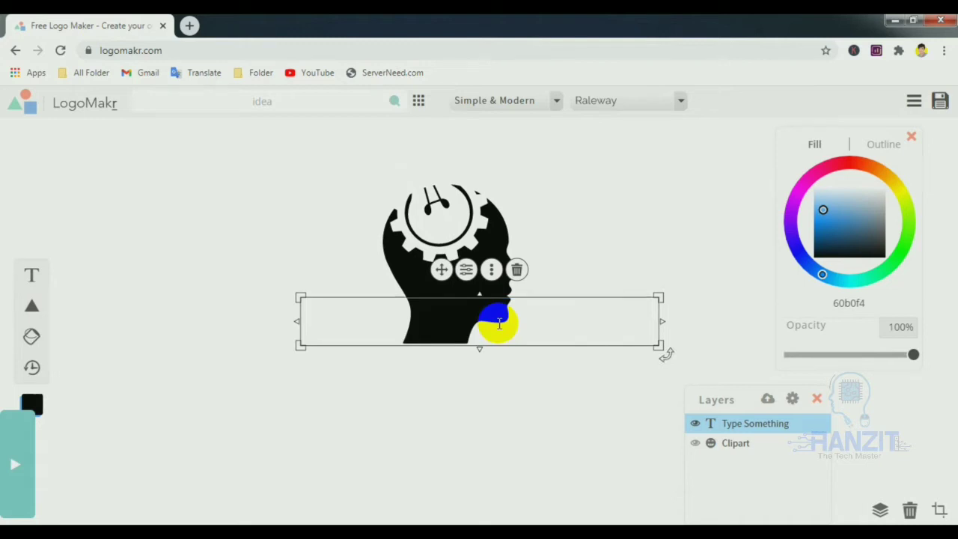
{"action": "type", "text": "Ranz"}
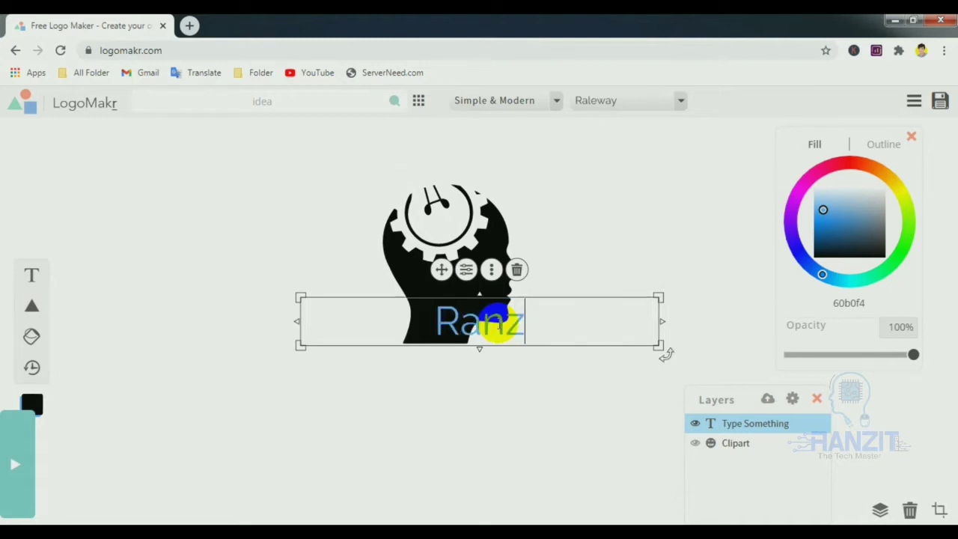
{"action": "type", "text": "it info"}
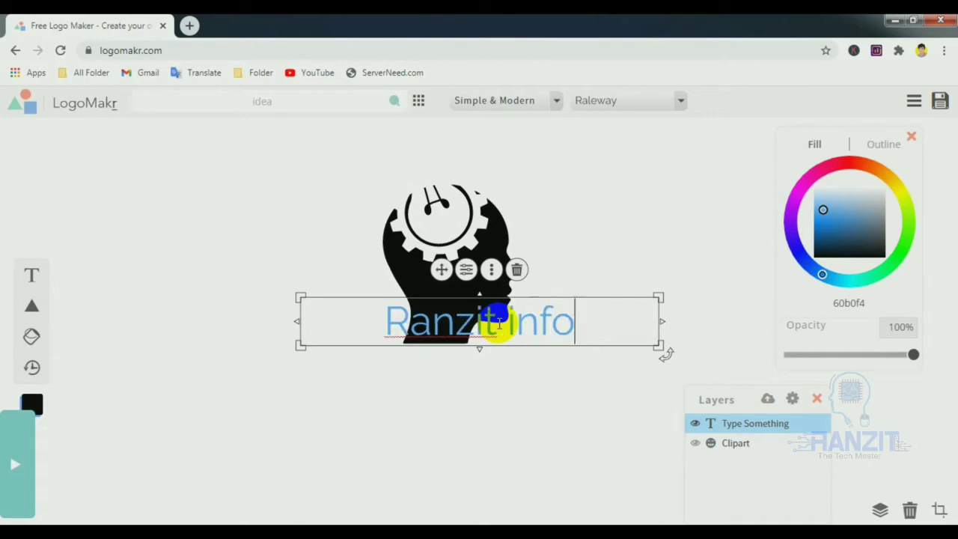
Step: Set the "Ranzit info" text to the Sintony font from the Simple & Modern category
{"action": "left_click_drag", "start_coordinate": [386, 321], "coordinate": [575, 324]}
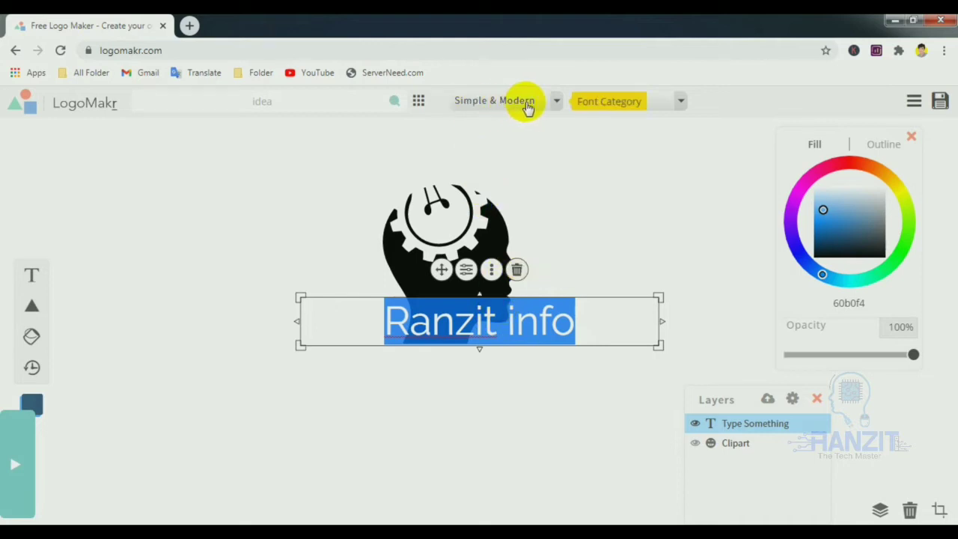
{"action": "left_click", "coordinate": [558, 104]}
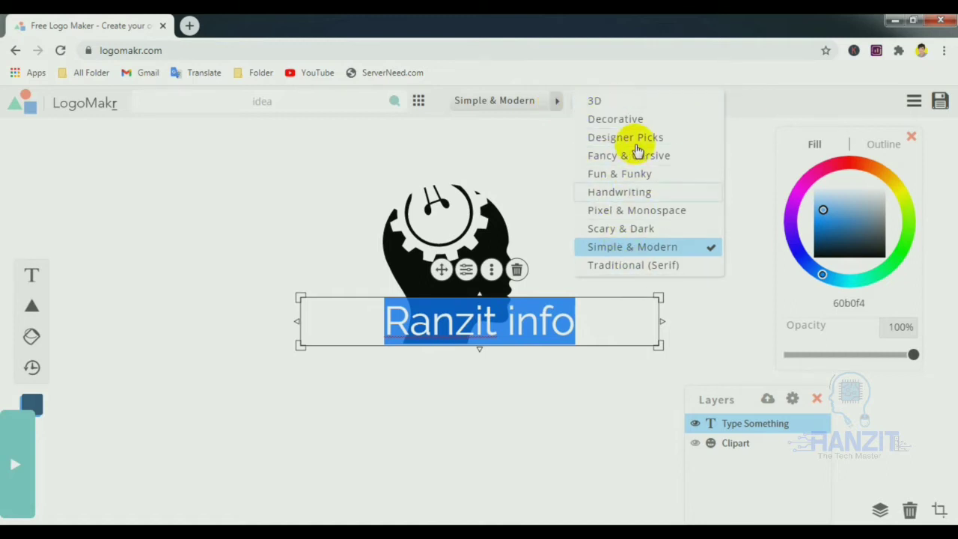
{"action": "left_click", "coordinate": [667, 247]}
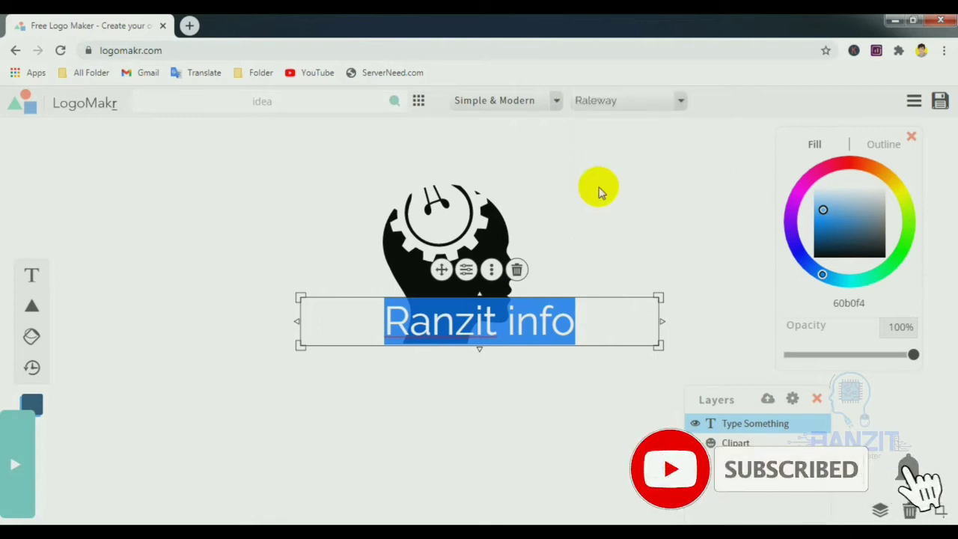
{"action": "left_click", "coordinate": [622, 105]}
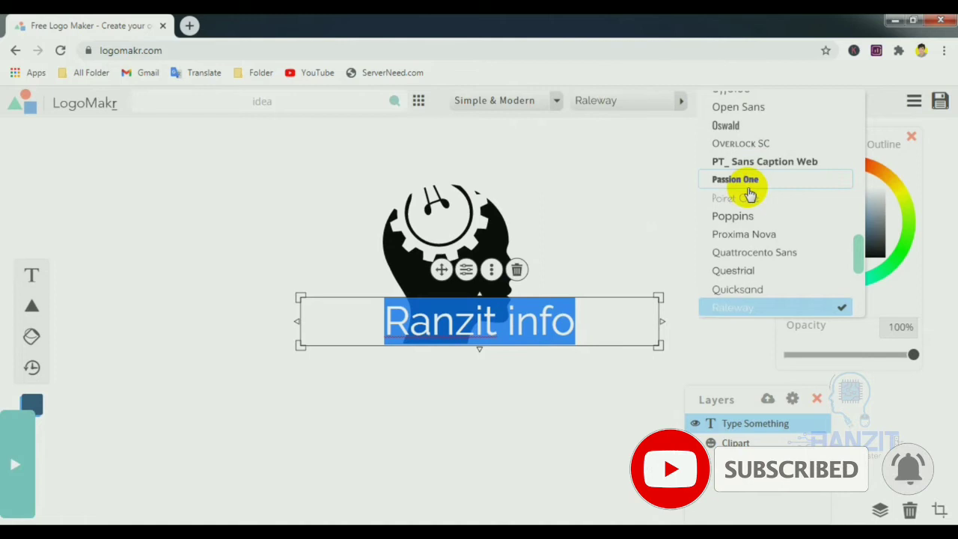
{"action": "scroll", "coordinate": [749, 192], "scroll_direction": "down", "scroll_amount": 3}
{"action": "scroll", "coordinate": [749, 193], "scroll_direction": "down", "scroll_amount": 1}
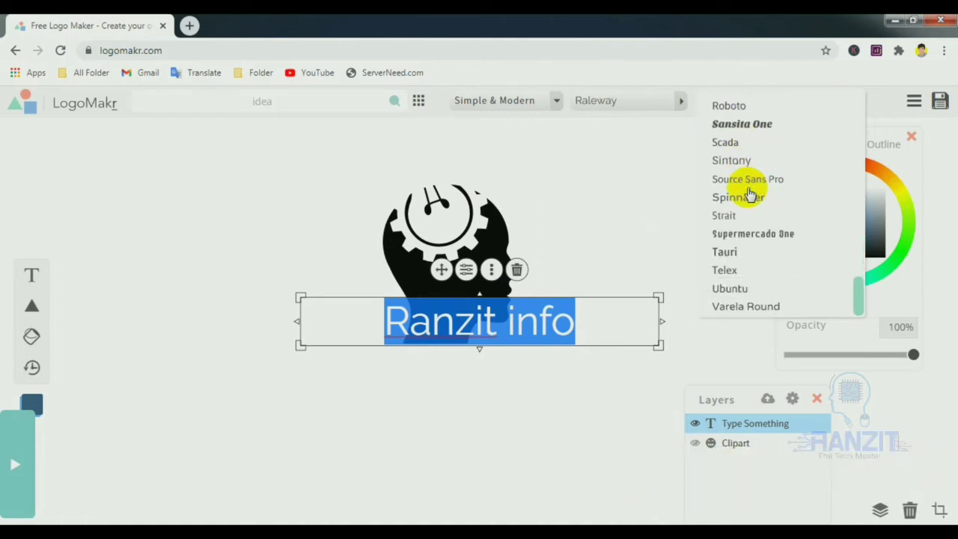
{"action": "left_click", "coordinate": [749, 161]}
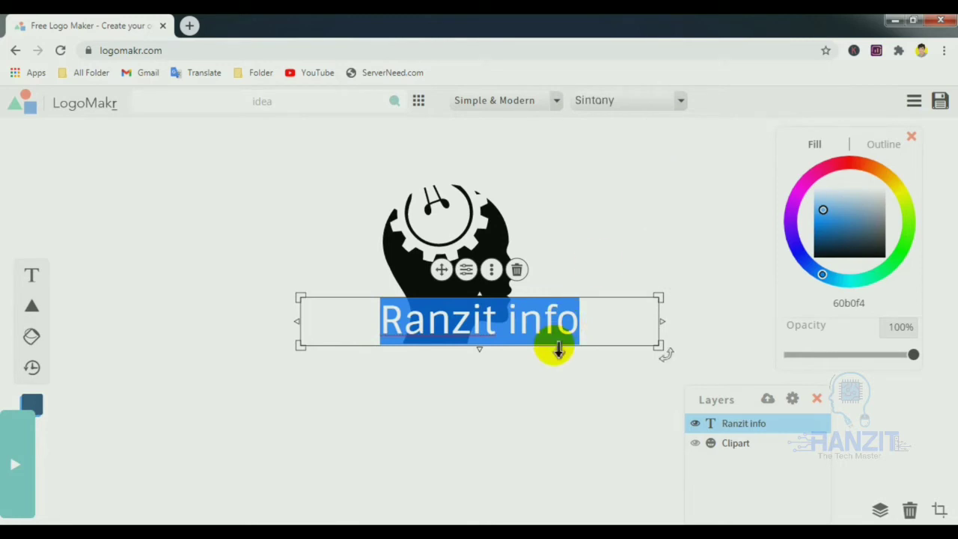
Step: Change the "Ranzit info" text to the Righteous font from the Designer Picks category
{"action": "left_click", "coordinate": [554, 100]}
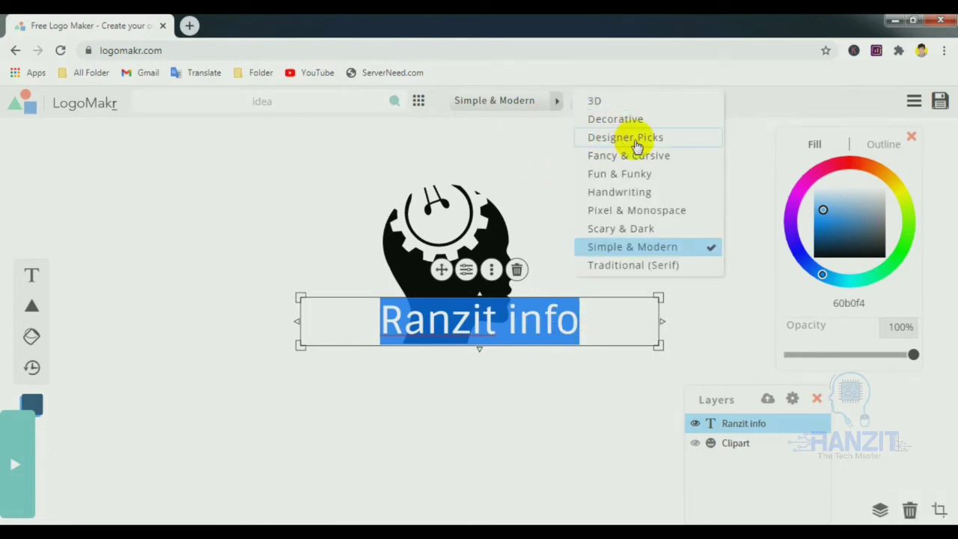
{"action": "left_click", "coordinate": [639, 138]}
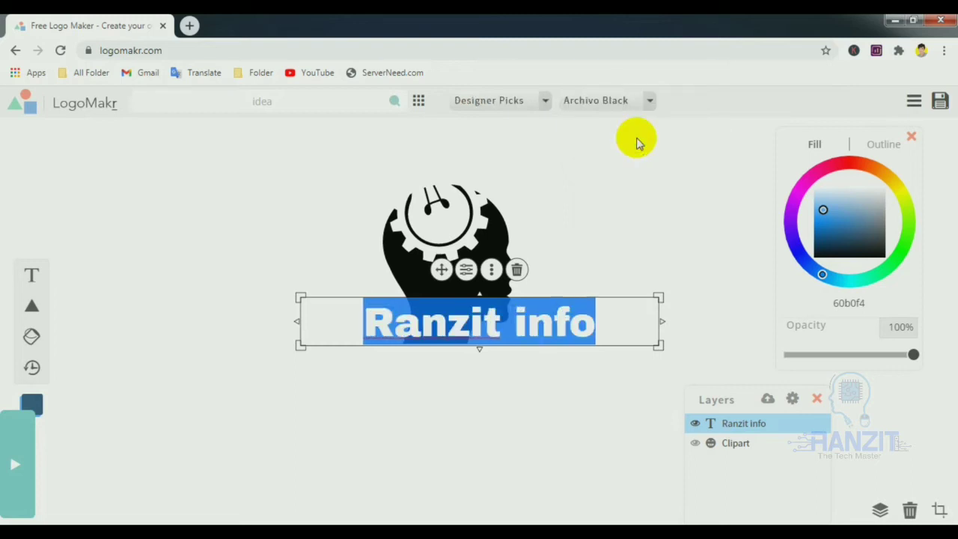
{"action": "left_click", "coordinate": [653, 101]}
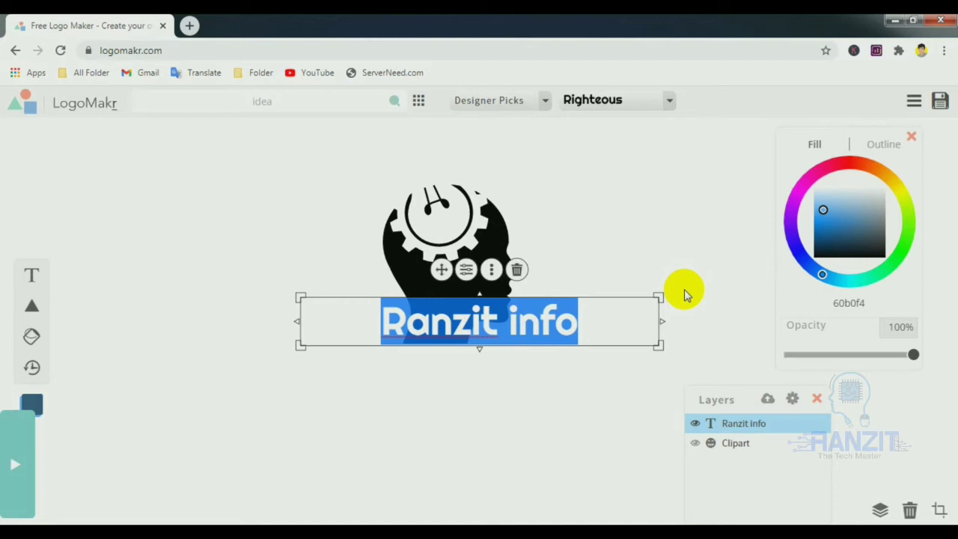
{"action": "left_click", "coordinate": [585, 330]}
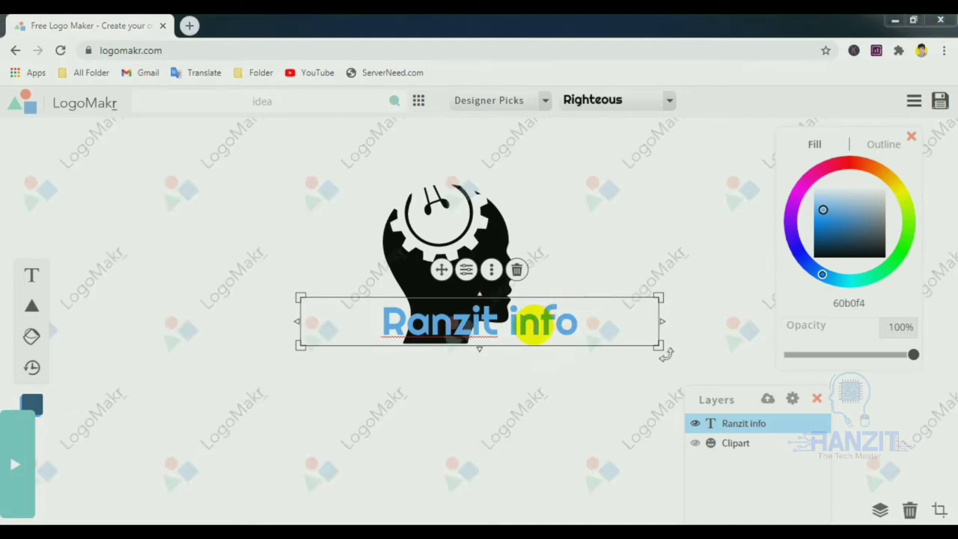
Step: Move the "Ranzit info" text down so it sits directly below the head clipart
{"action": "left_click", "coordinate": [633, 279]}
{"action": "left_click", "coordinate": [545, 321]}
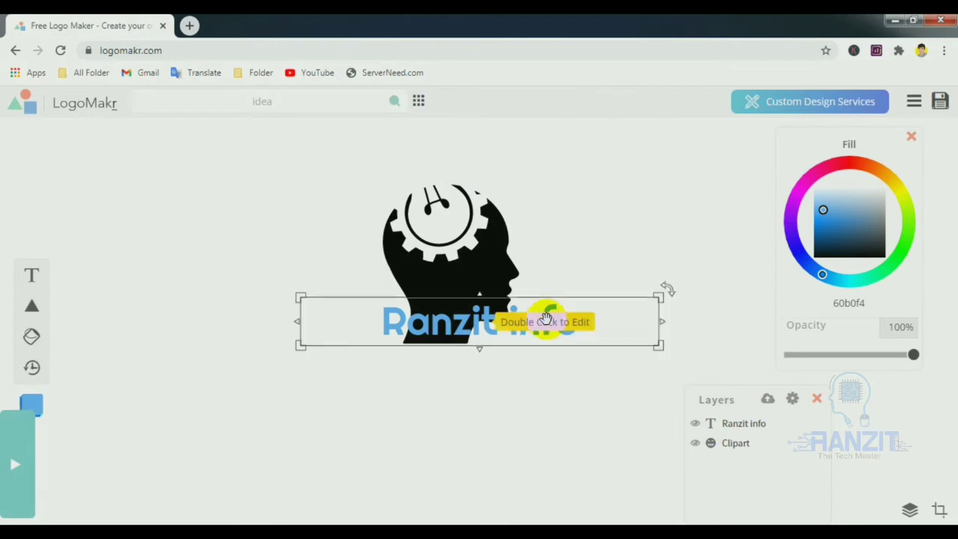
{"action": "left_click_drag", "start_coordinate": [443, 324], "coordinate": [414, 372]}
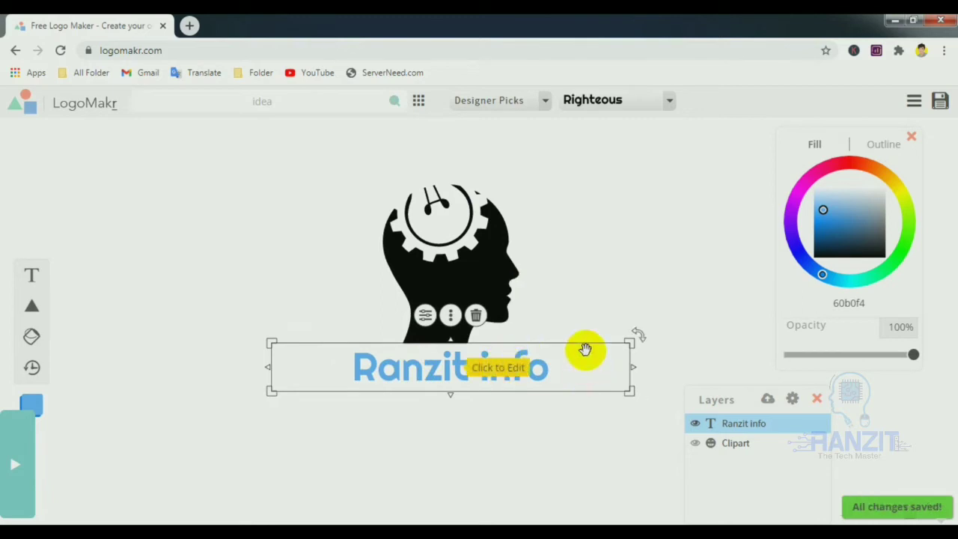
{"action": "left_click", "coordinate": [671, 103]}
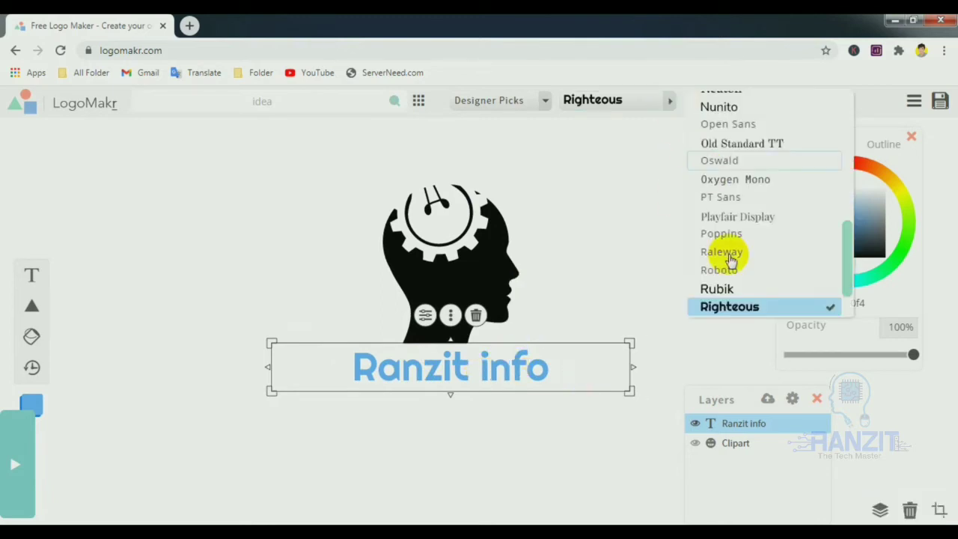
{"action": "scroll", "coordinate": [730, 262], "scroll_direction": "down", "scroll_amount": 1}
{"action": "scroll", "coordinate": [764, 268], "scroll_direction": "up", "scroll_amount": 5}
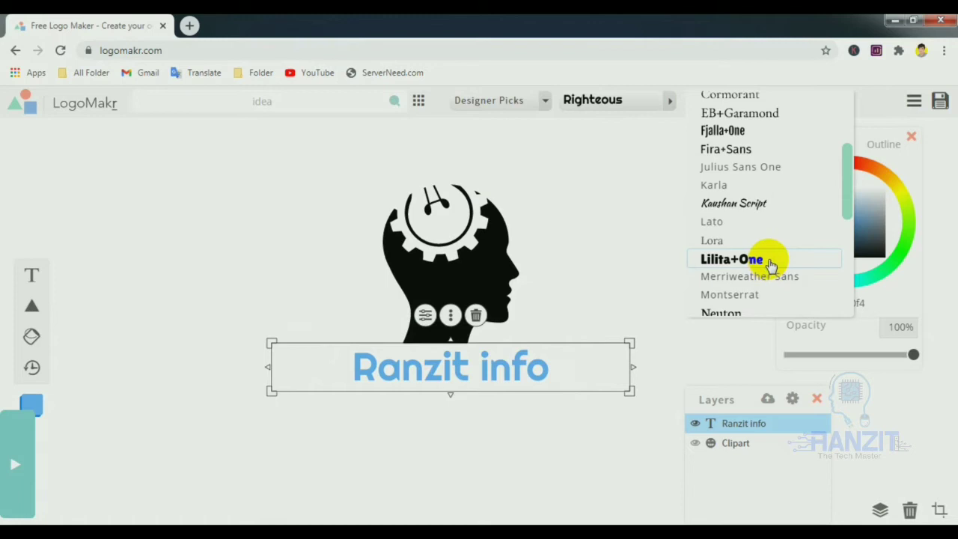
{"action": "scroll", "coordinate": [772, 266], "scroll_direction": "up", "scroll_amount": 3}
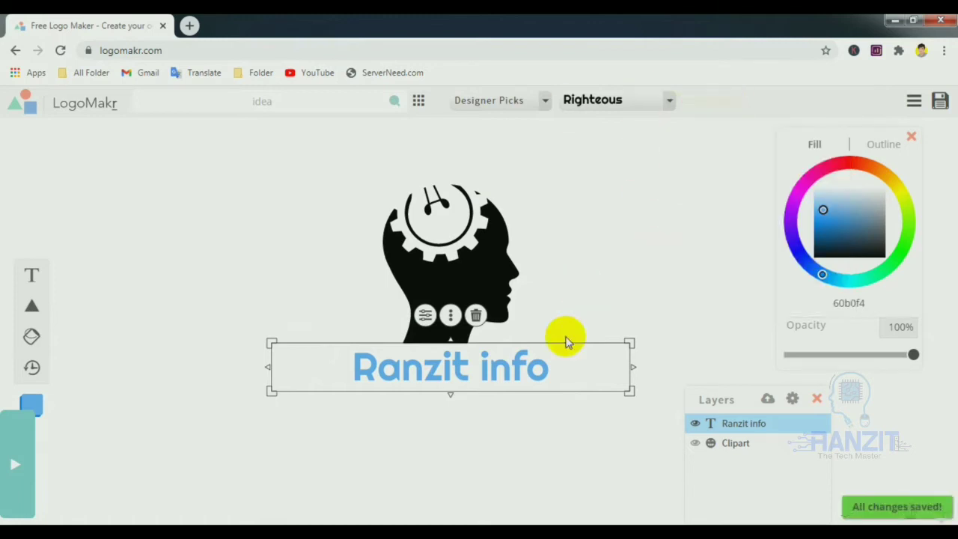
Step: Enlarge the "Ranzit info" text slightly and centre it beneath the head clipart
{"action": "left_click_drag", "start_coordinate": [631, 343], "coordinate": [653, 328]}
{"action": "left_click_drag", "start_coordinate": [535, 364], "coordinate": [521, 376]}
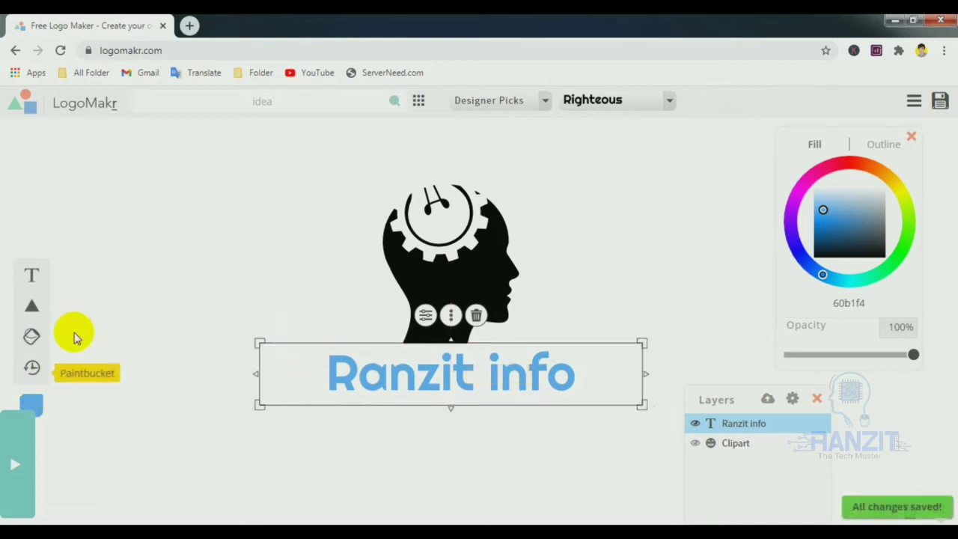
Step: Add a new text element reading "The Tech Master" to the logo
{"action": "left_click", "coordinate": [389, 463]}
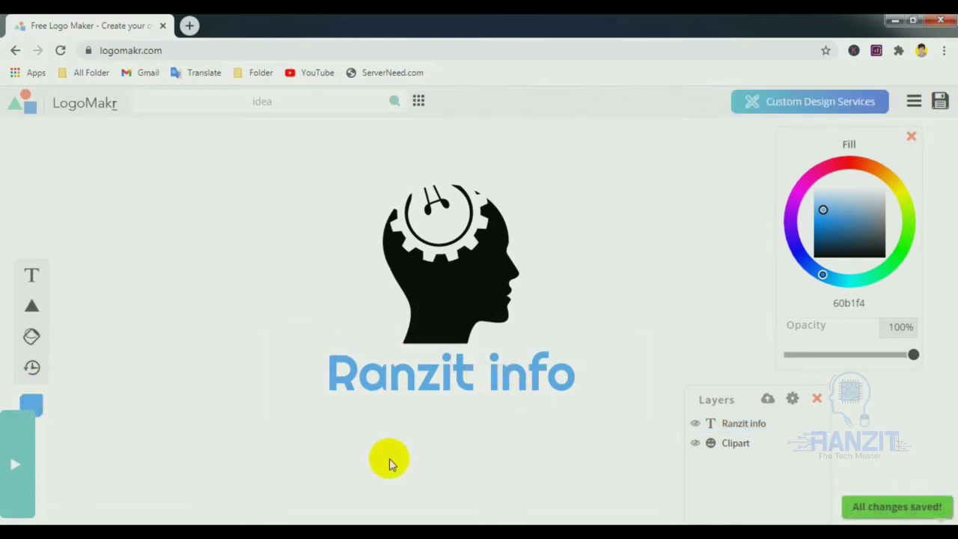
{"action": "left_click", "coordinate": [32, 278]}
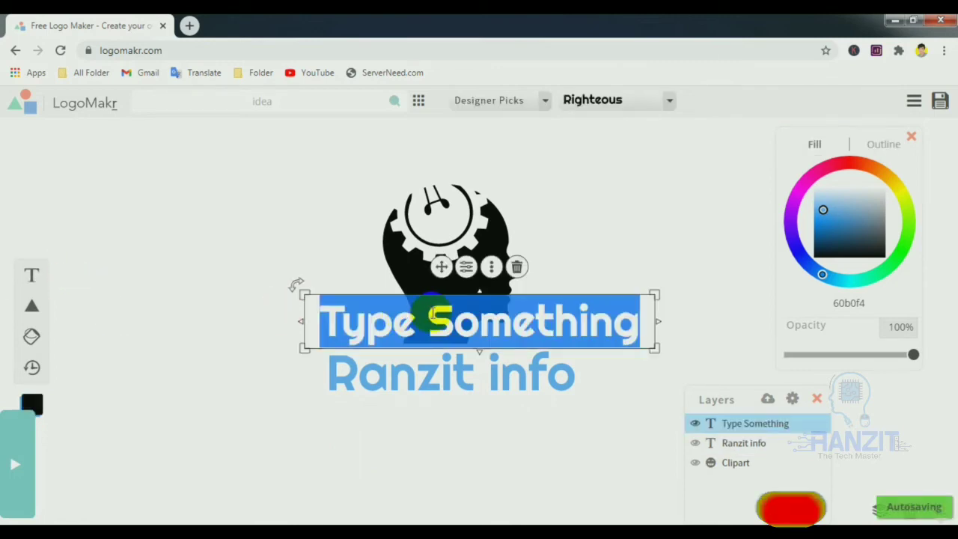
{"action": "type", "text": "The"}
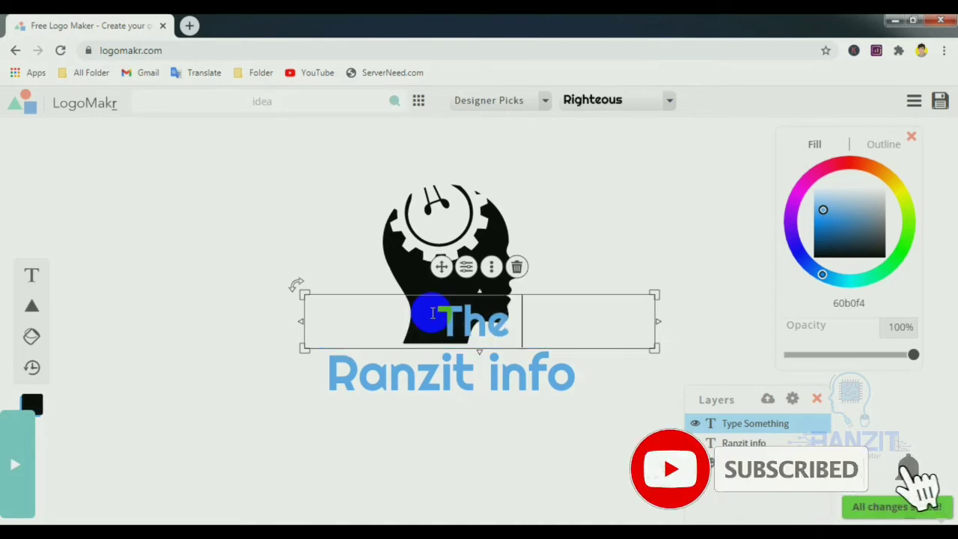
{"action": "type", "text": " Tecj"}
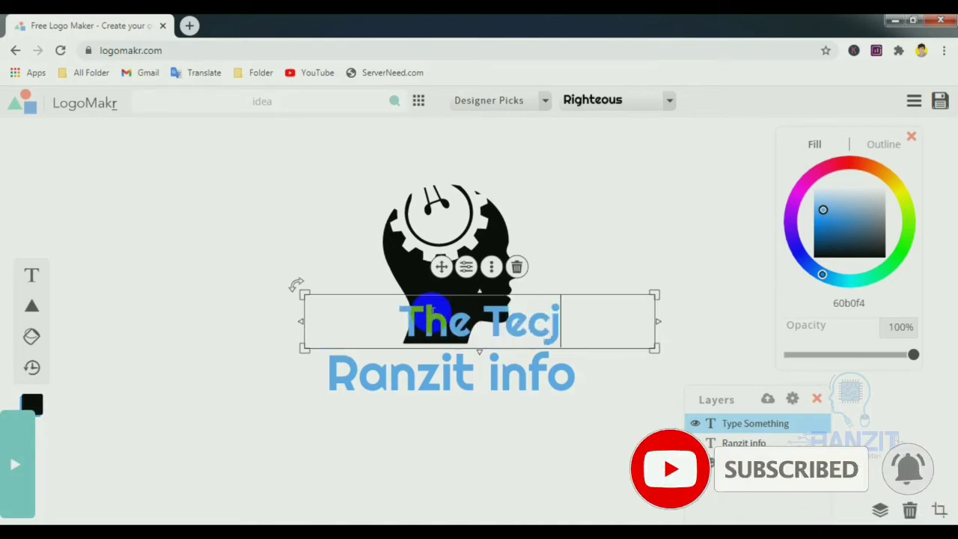
{"action": "key", "text": "BackSpace"}
{"action": "type", "text": "h Master"}
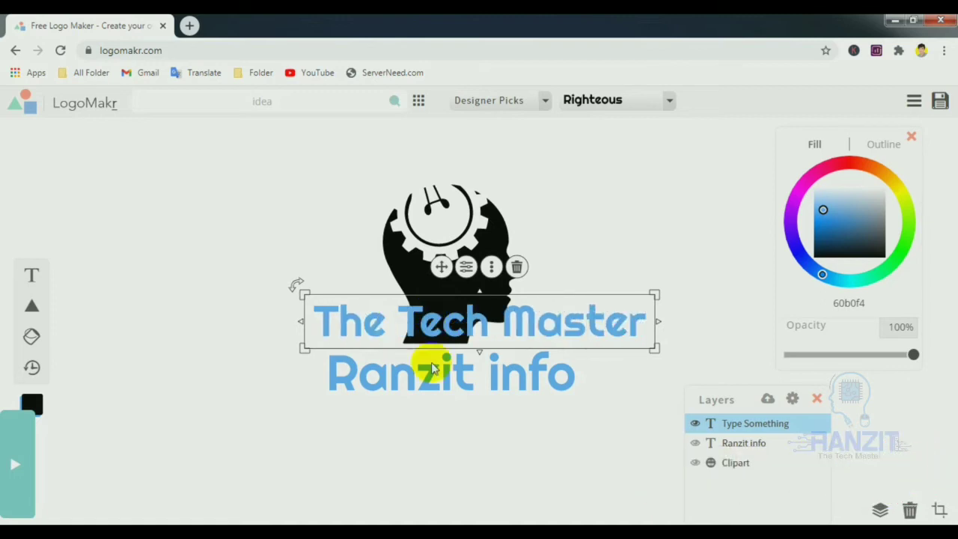
Step: Move "The Tech Master" below the "Ranzit info" text and shrink it to a centred tagline narrower than the name
{"action": "left_click", "coordinate": [614, 352]}
{"action": "left_click_drag", "start_coordinate": [561, 321], "coordinate": [520, 419]}
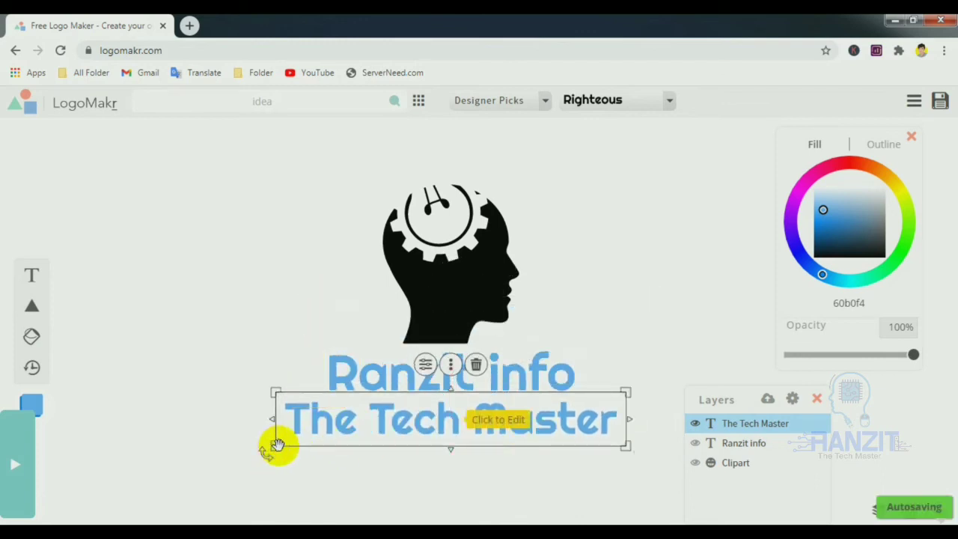
{"action": "left_click_drag", "start_coordinate": [277, 443], "coordinate": [445, 421]}
{"action": "left_click_drag", "start_coordinate": [520, 406], "coordinate": [442, 413]}
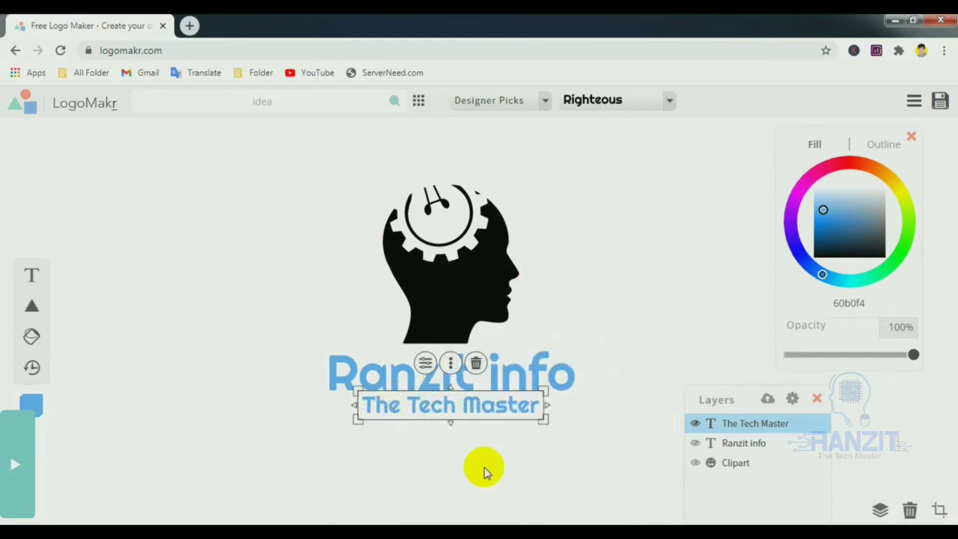
{"action": "left_click", "coordinate": [649, 268]}
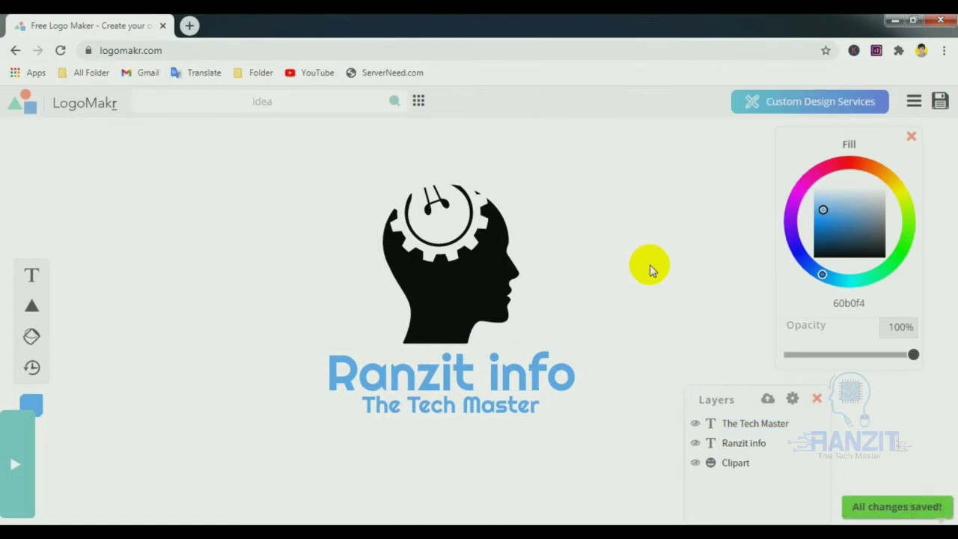
Step: Nudge the "The Tech Master" tagline down slightly to widen its gap from "Ranzit info"
{"action": "left_click", "coordinate": [486, 417]}
{"action": "key", "text": "Down"}
{"action": "key", "text": "Down"}
{"action": "key", "text": "Down"}
{"action": "key", "text": "Down"}
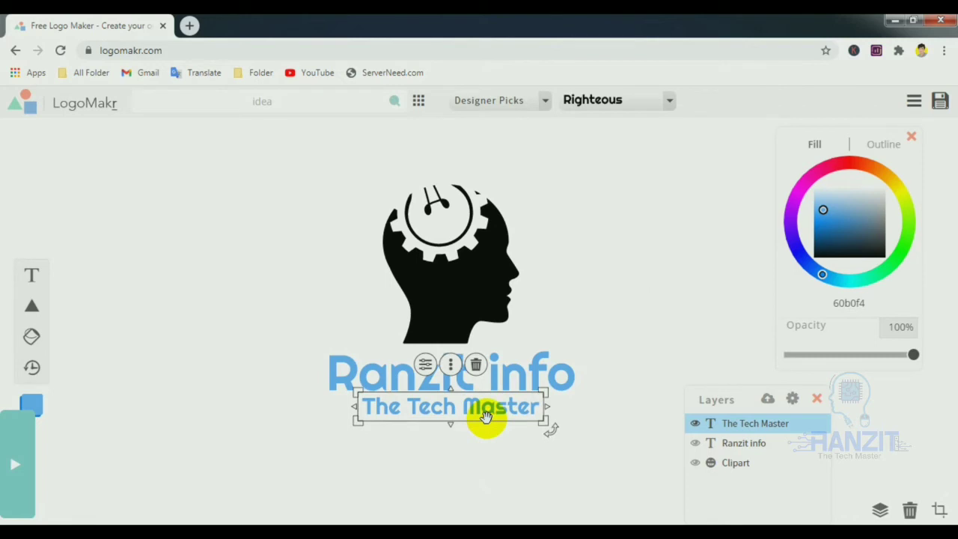
{"action": "left_click", "coordinate": [585, 314]}
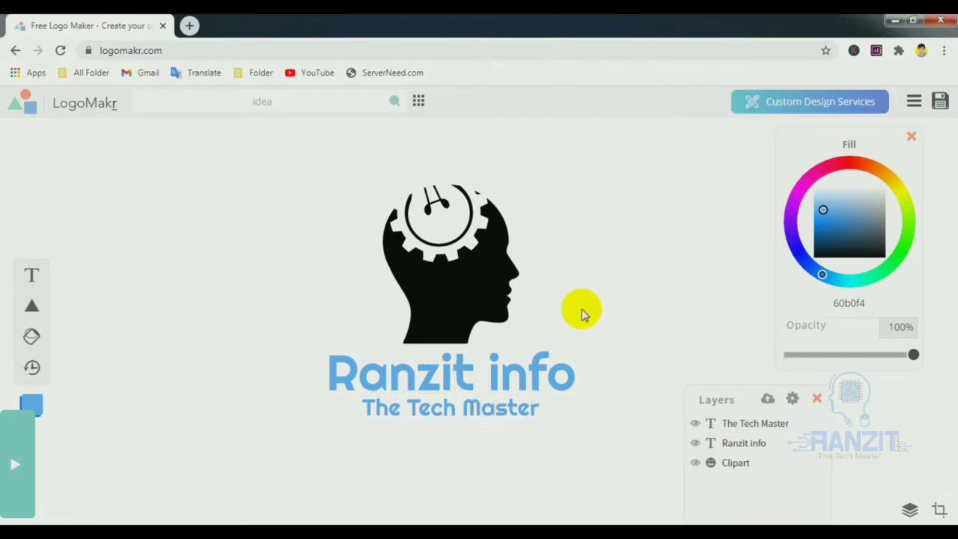
Step: Recolour the head clipart blue (0008ff) and the "Ranzit info" text purple (7a00ff)
{"action": "left_click", "coordinate": [484, 284]}
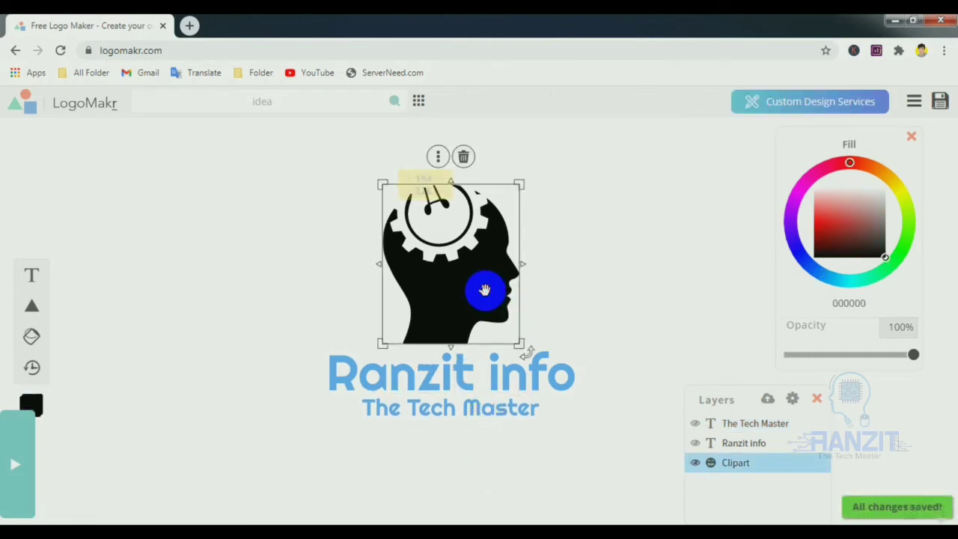
{"action": "left_click_drag", "start_coordinate": [826, 219], "coordinate": [827, 225]}
{"action": "left_click_drag", "start_coordinate": [823, 278], "coordinate": [805, 258]}
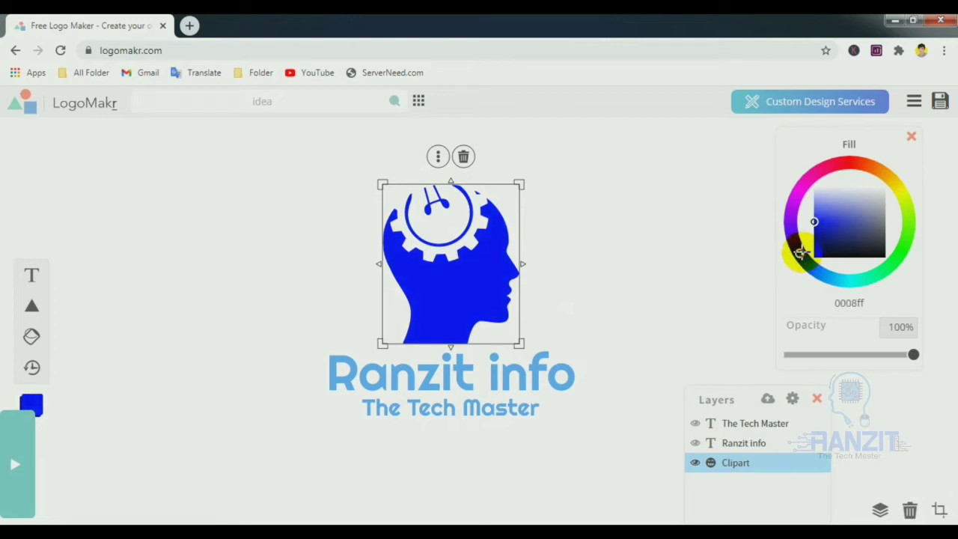
{"action": "left_click", "coordinate": [568, 376]}
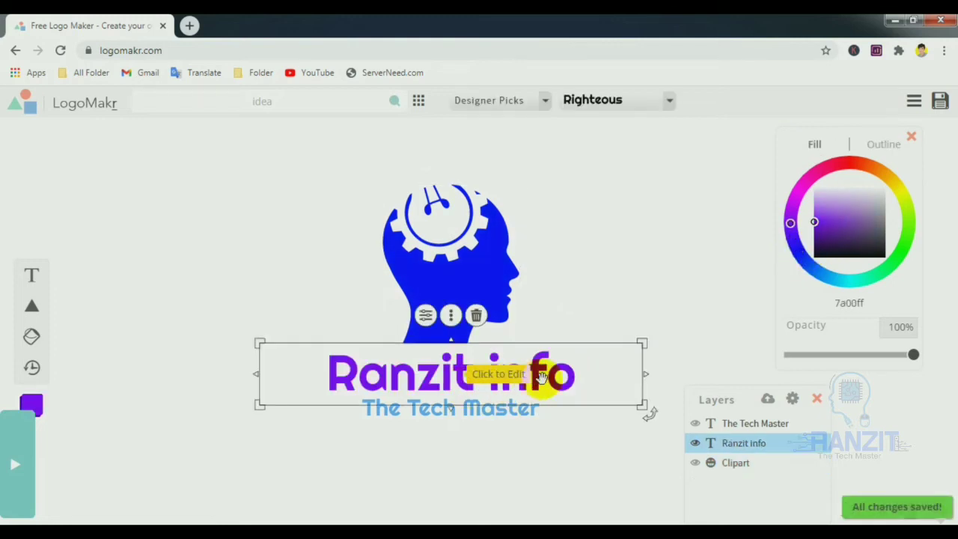
Step: Change the fill colour of the "The Tech Master" tagline to near-black (141414)
{"action": "left_click", "coordinate": [521, 412]}
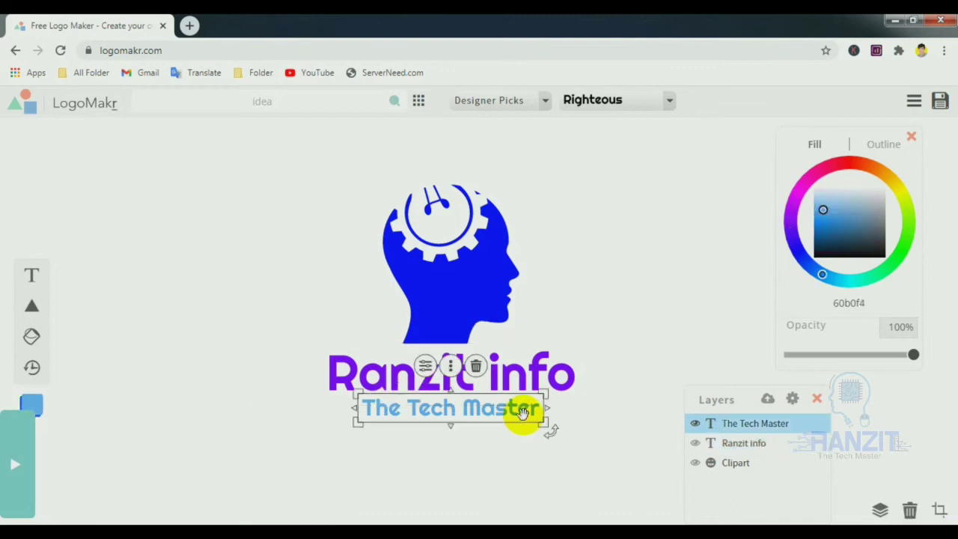
{"action": "left_click", "coordinate": [889, 265]}
{"action": "left_click", "coordinate": [867, 241]}
{"action": "left_click_drag", "start_coordinate": [868, 241], "coordinate": [883, 250]}
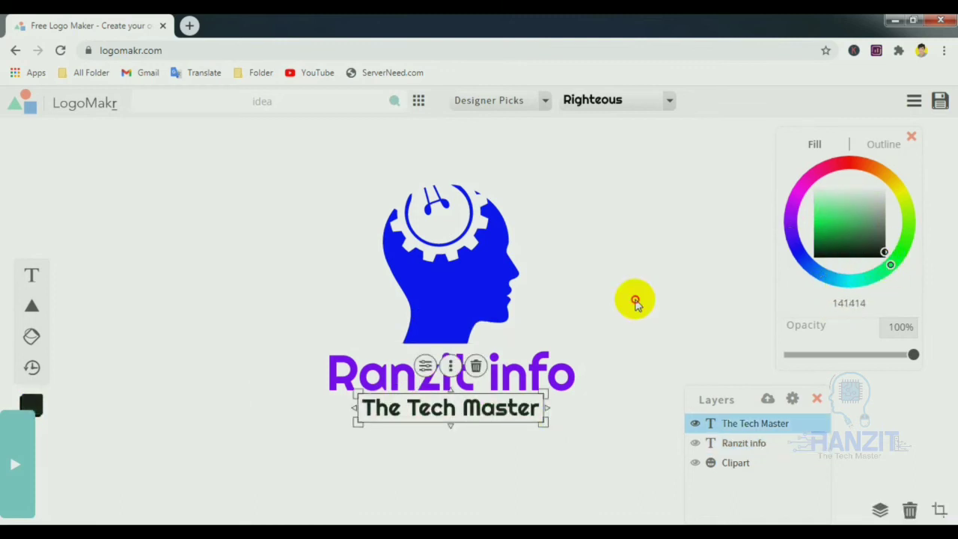
{"action": "left_click", "coordinate": [633, 299]}
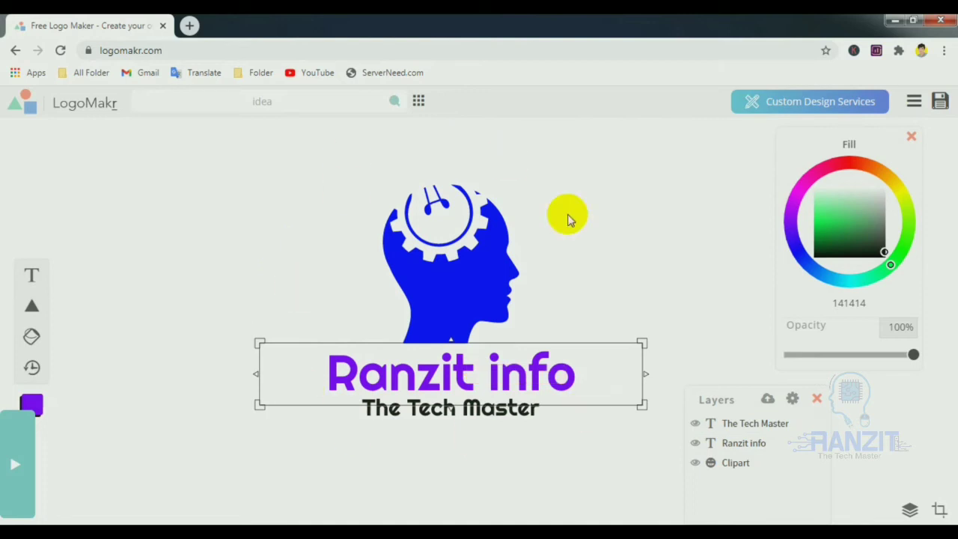
Step: Try a dark background behind the logo and remove it again
{"action": "right_click", "coordinate": [603, 234]}
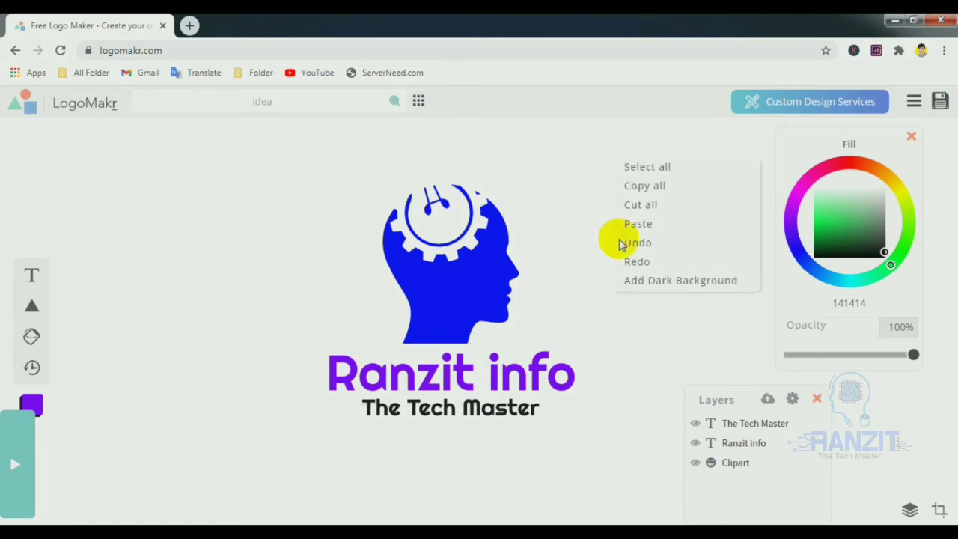
{"action": "left_click", "coordinate": [657, 286]}
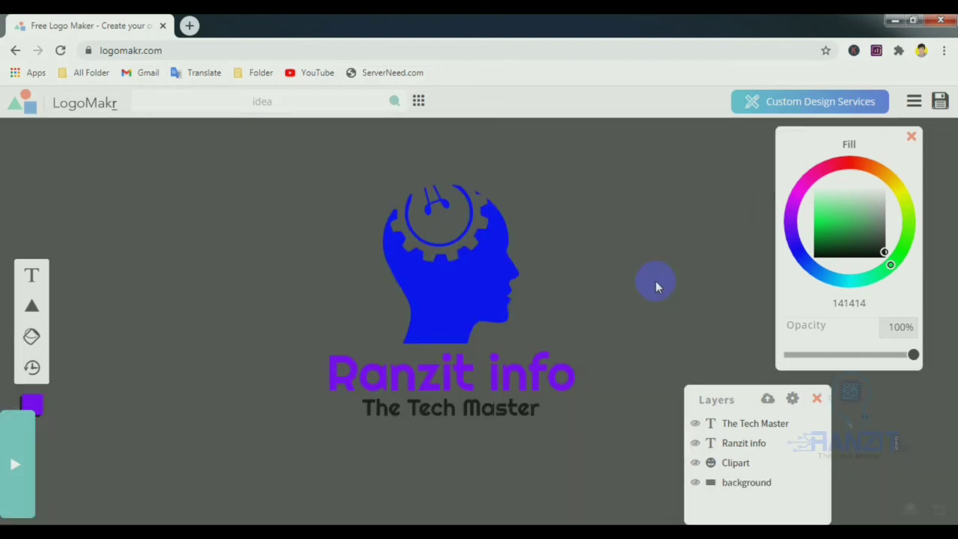
{"action": "right_click", "coordinate": [656, 281]}
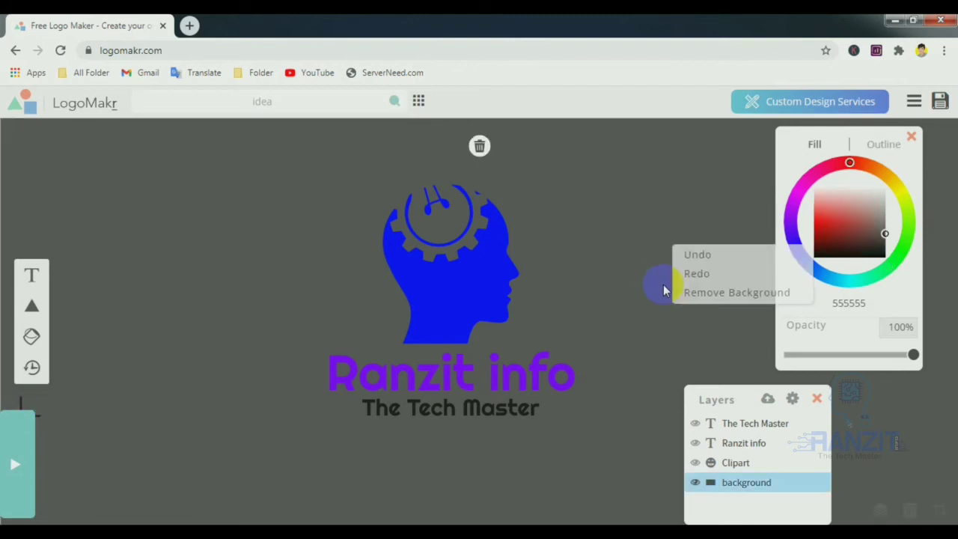
{"action": "left_click", "coordinate": [696, 293]}
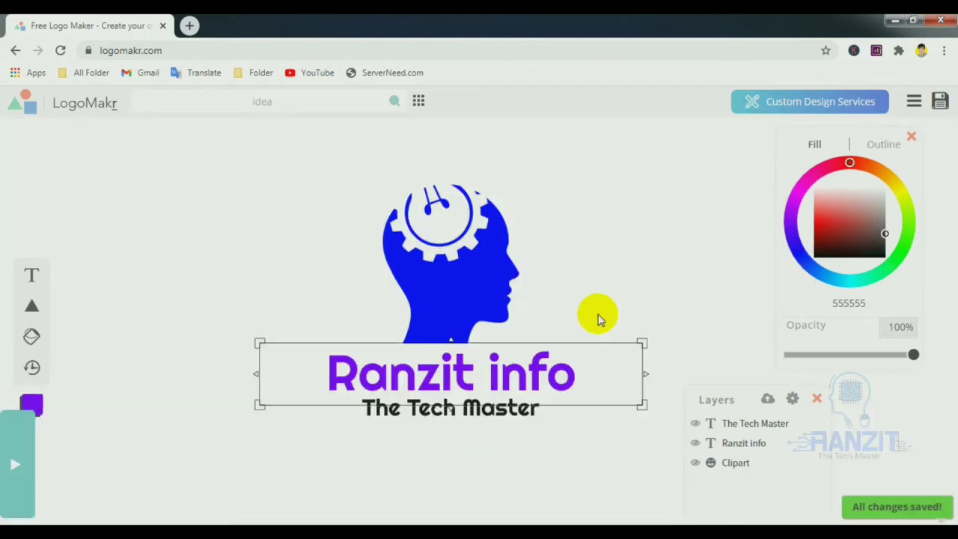
Step: Select the "Ranzit info" text
{"action": "left_click", "coordinate": [571, 378]}
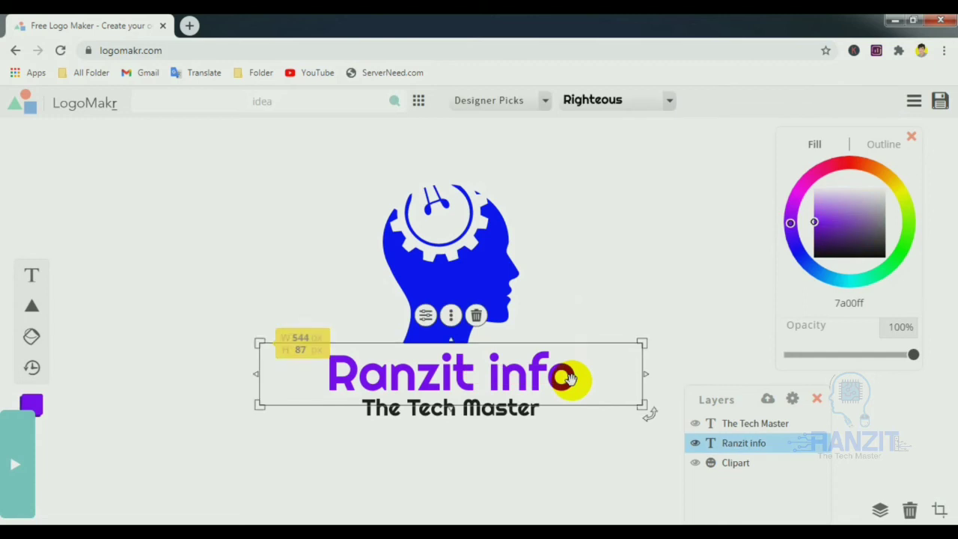